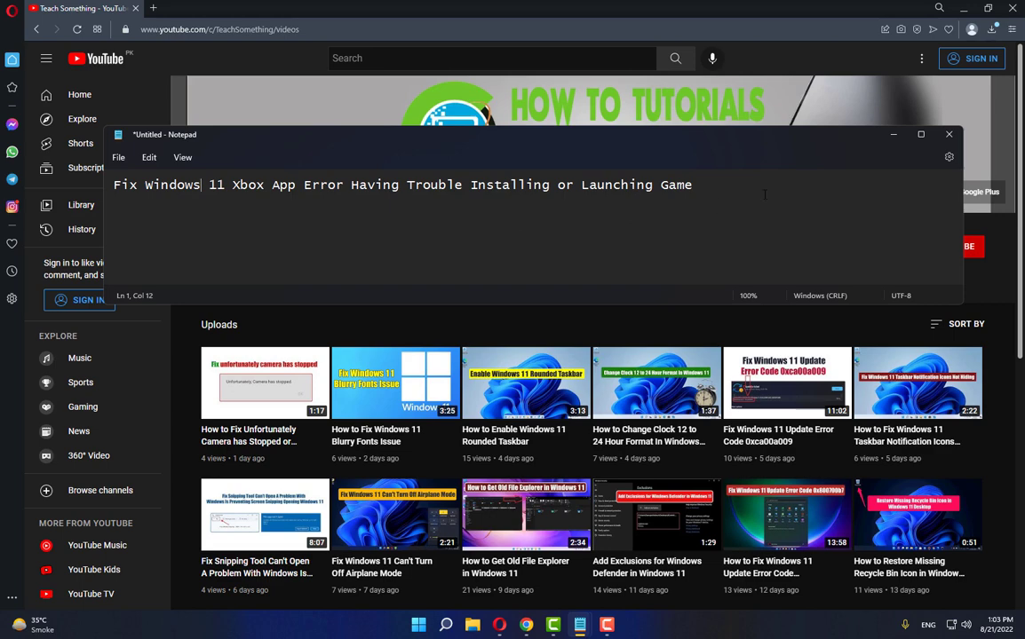
- Search Windows for "power" and launch Windows PowerShell as administrator, moving its window clear for working
left_click(895, 137)
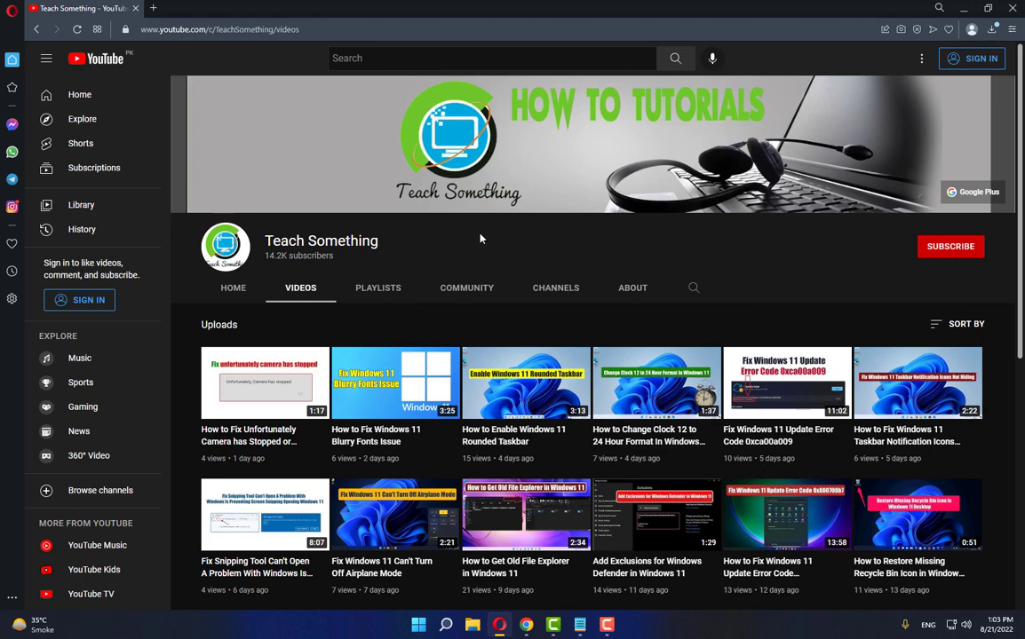
left_click(446, 625)
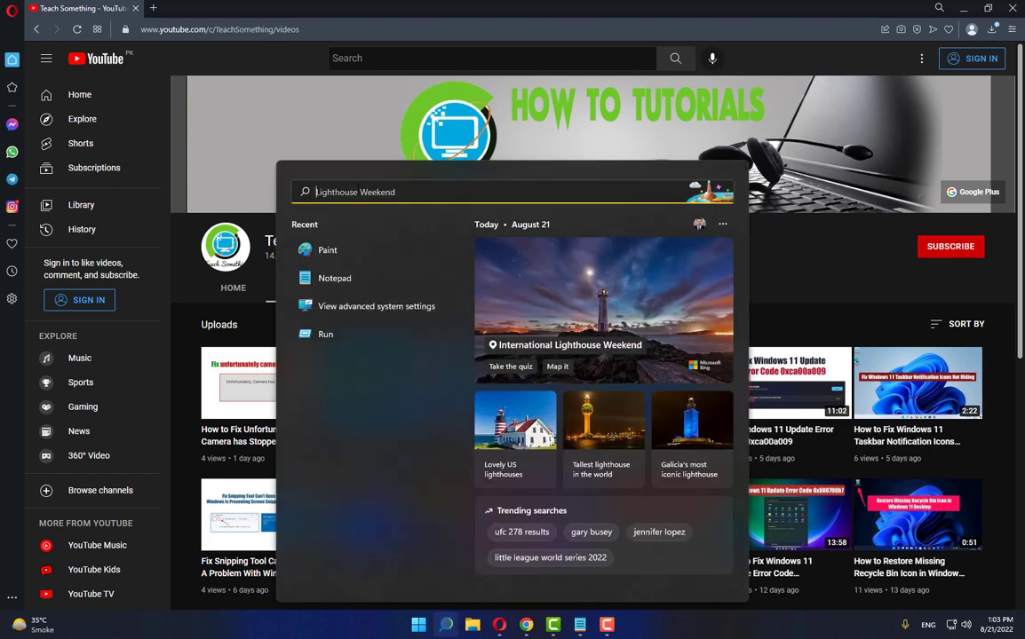
type("power")
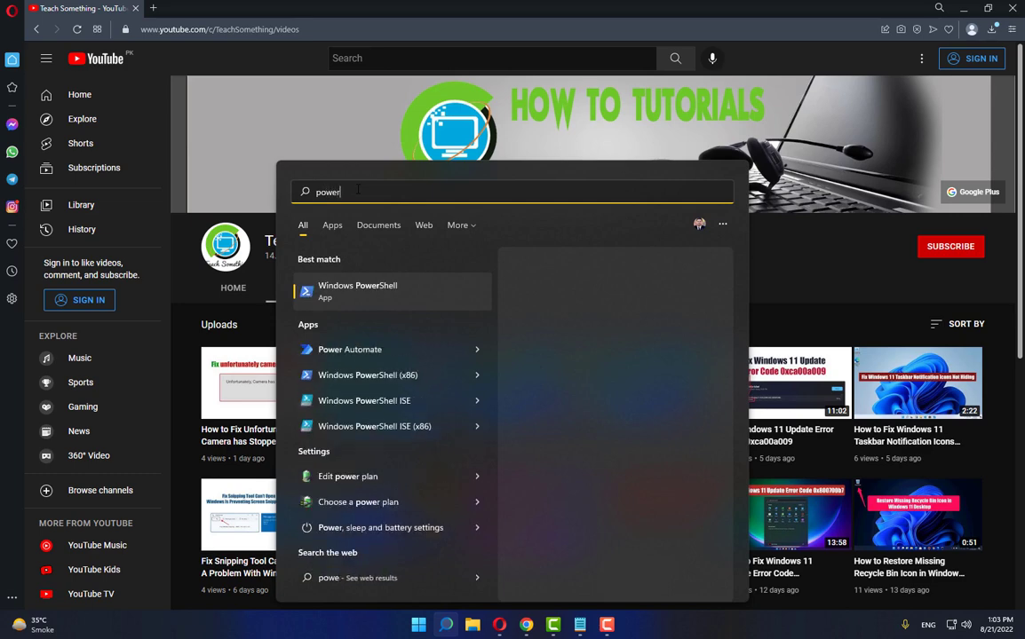
right_click(380, 300)
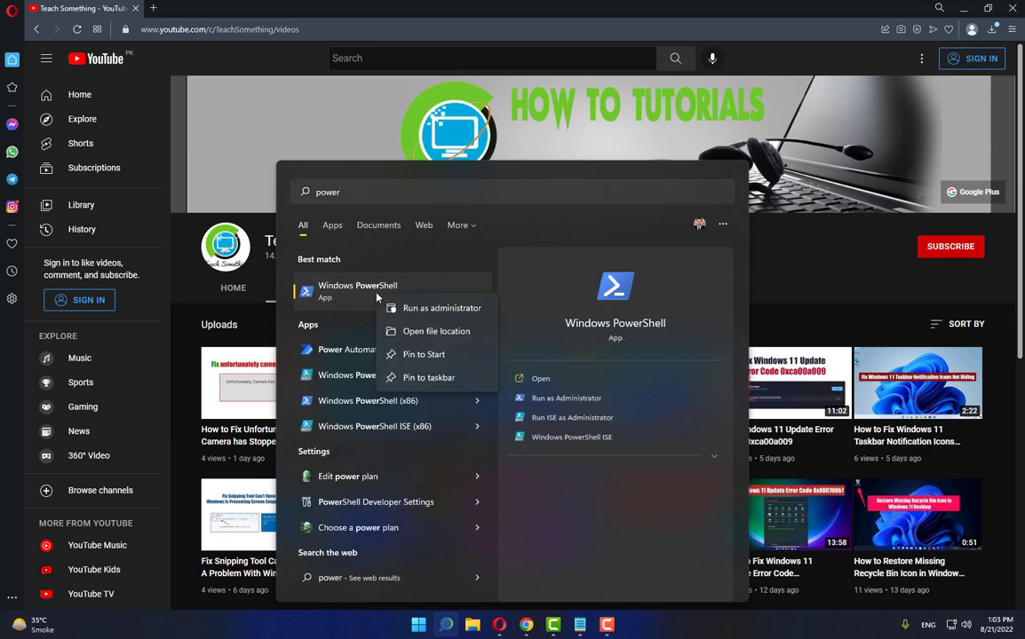
left_click(448, 309)
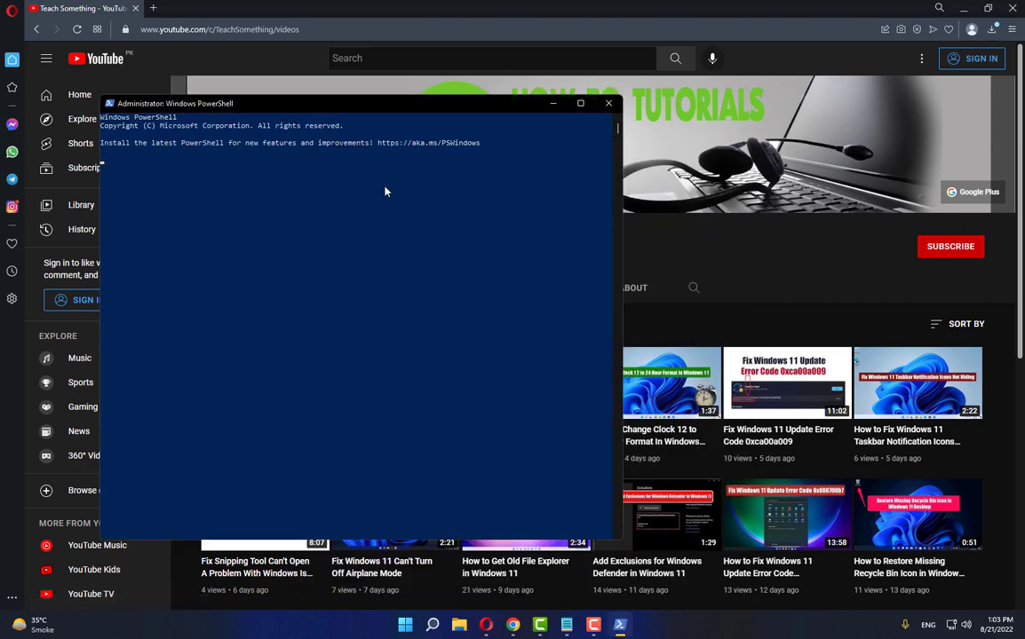
left_click_drag(343, 105, 412, 64)
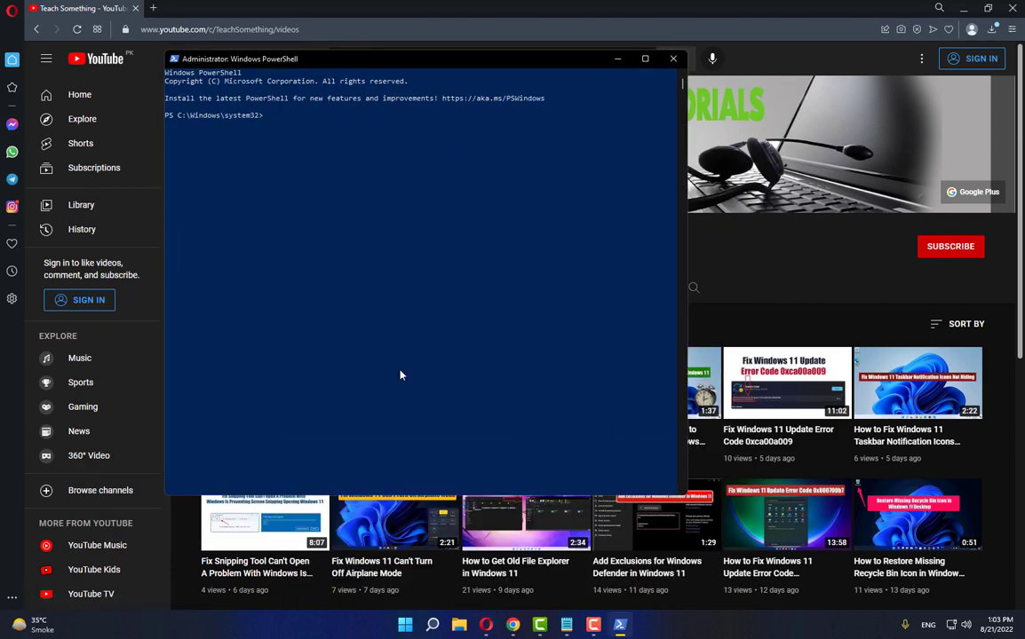
- Copy the command "Get-AppxPackage gamingservices -allusers | remove-appxpackage -allusers" from the Notepad notes and minimize them
left_click(533, 557)
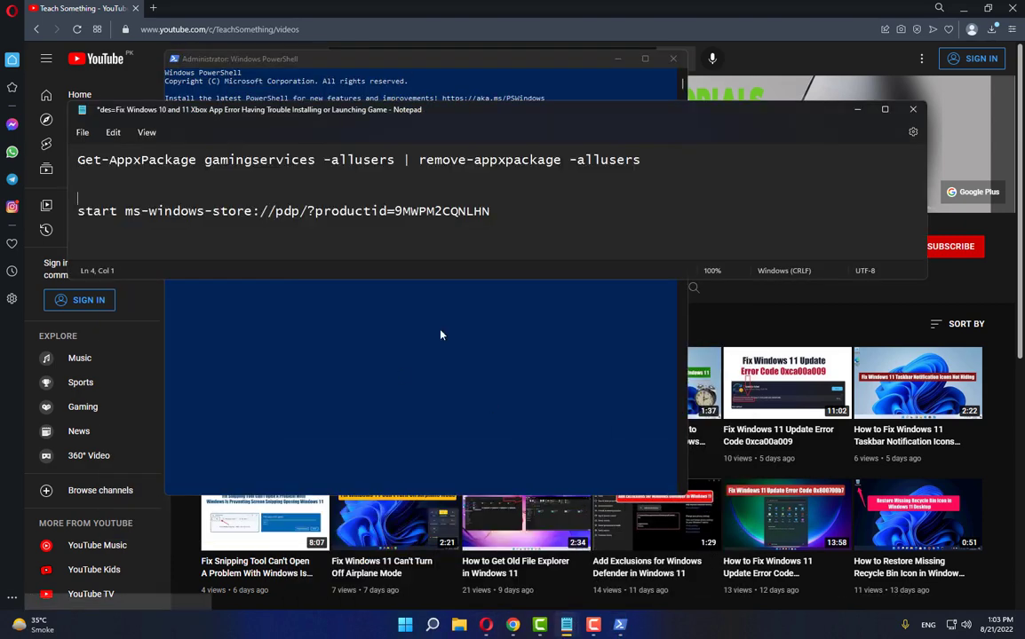
left_click_drag(651, 160, 73, 160)
right_click(120, 165)
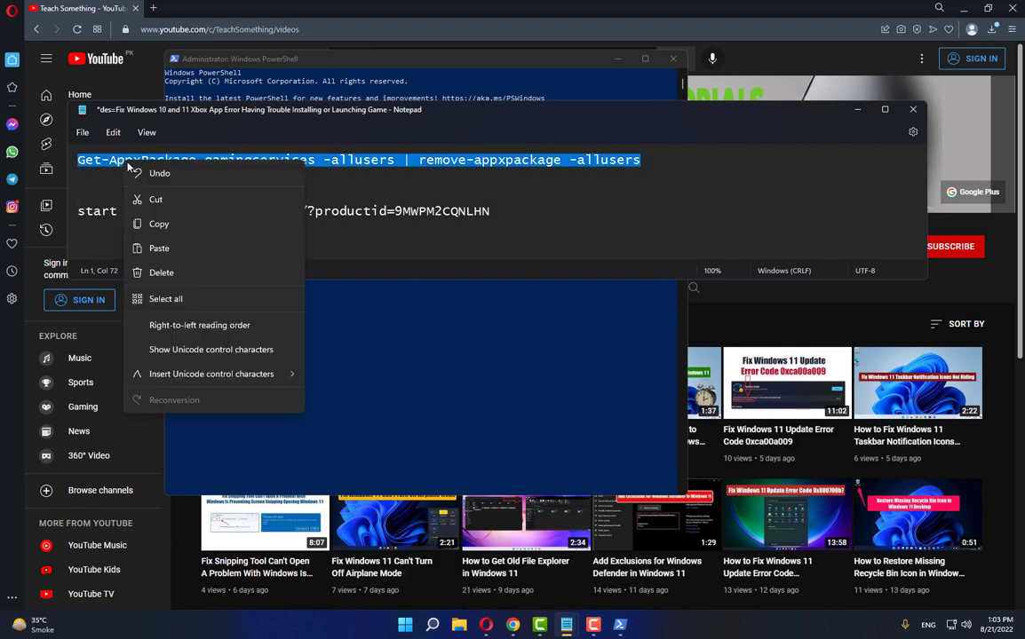
left_click(151, 221)
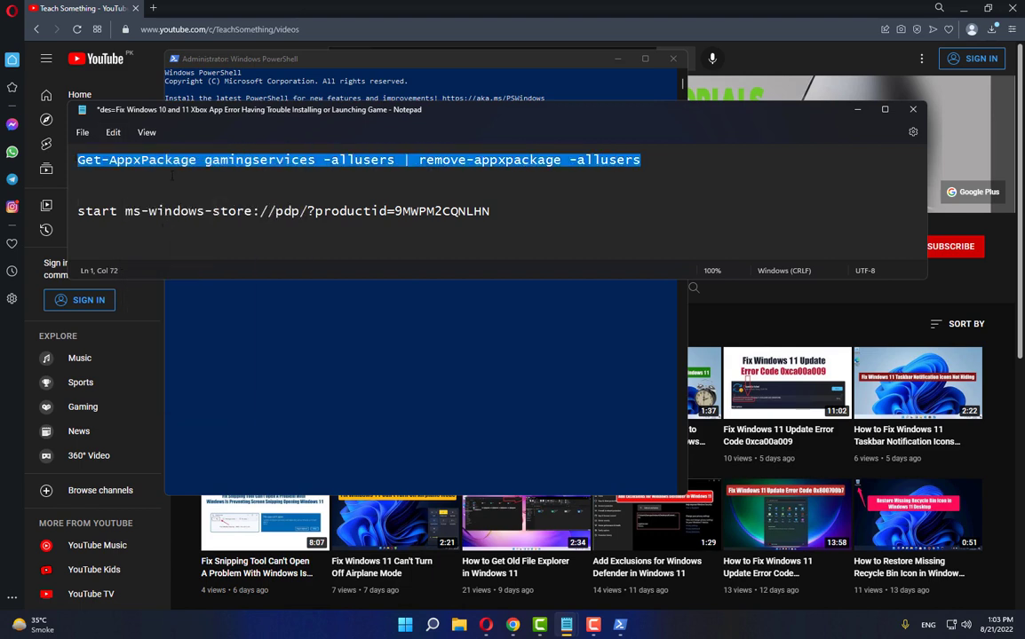
left_click(859, 111)
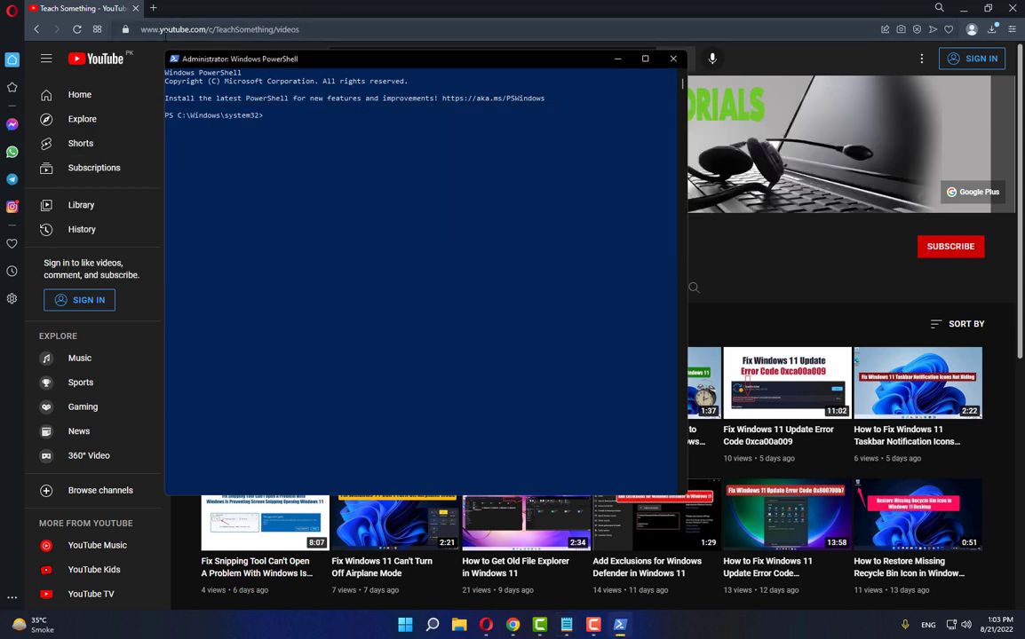
- Paste and run the copied Gaming Services removal command in the administrator PowerShell, and close the session with "exit"
left_click(173, 59)
mouse_move(190, 161)
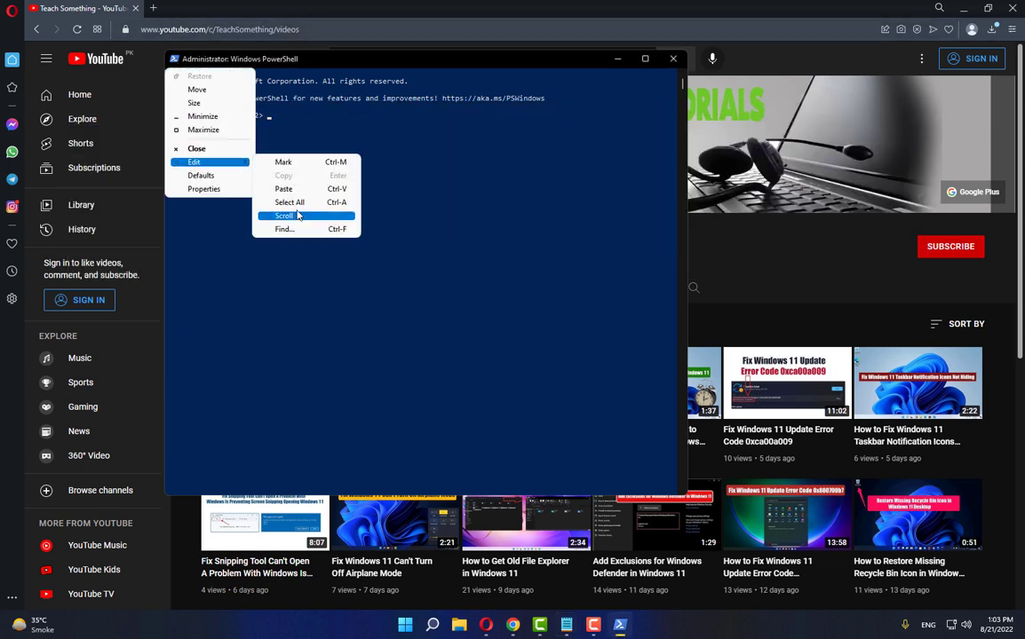
left_click(289, 192)
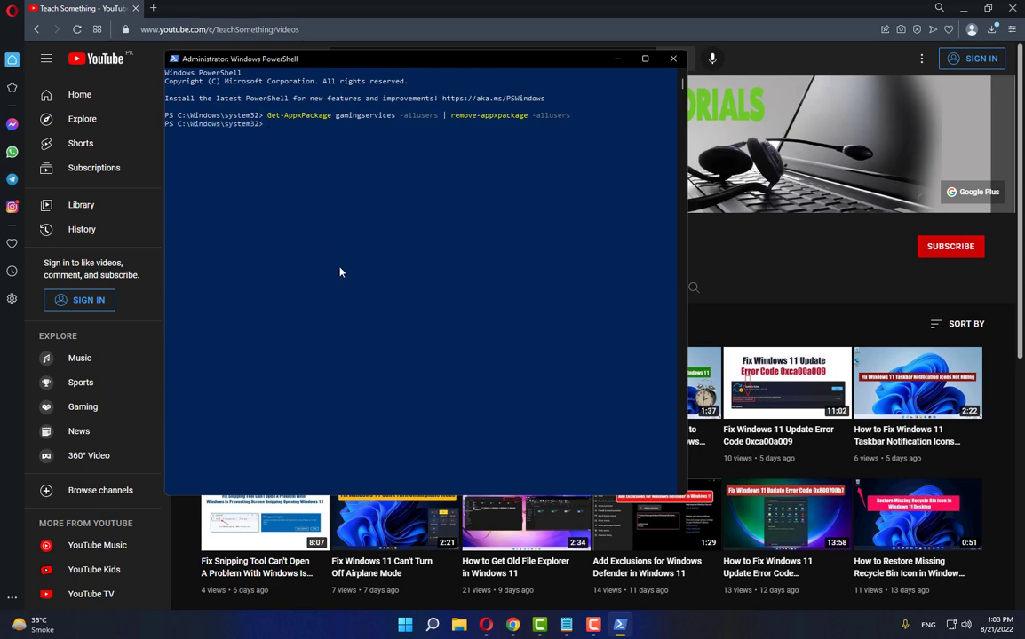
type("exit")
key("Return")
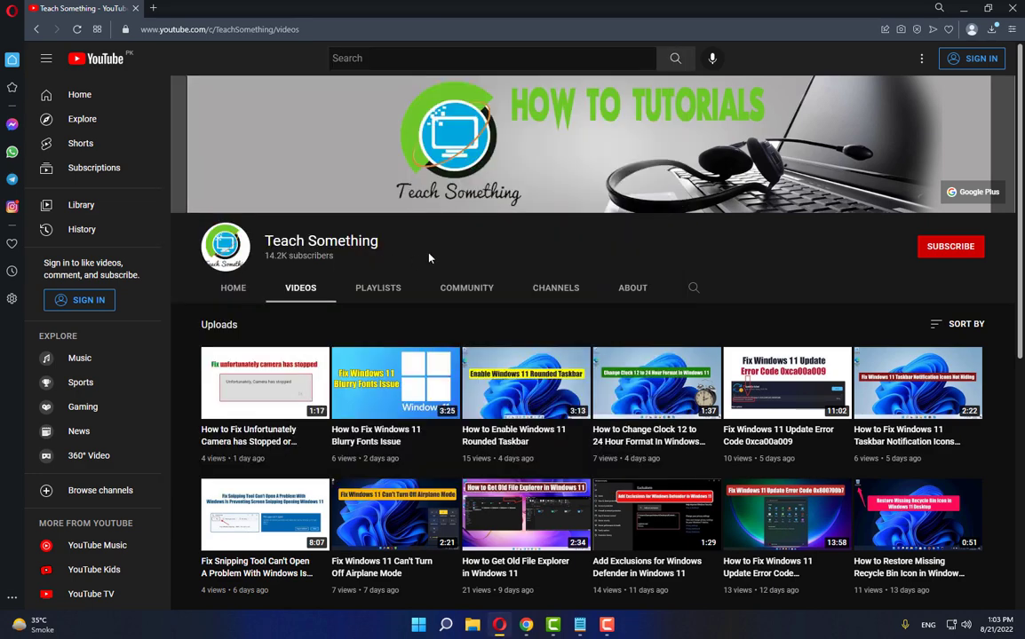
- Start a new Windows PowerShell session as administrator by searching Windows for "power"
left_click(419, 625)
left_click(768, 265)
left_click(446, 625)
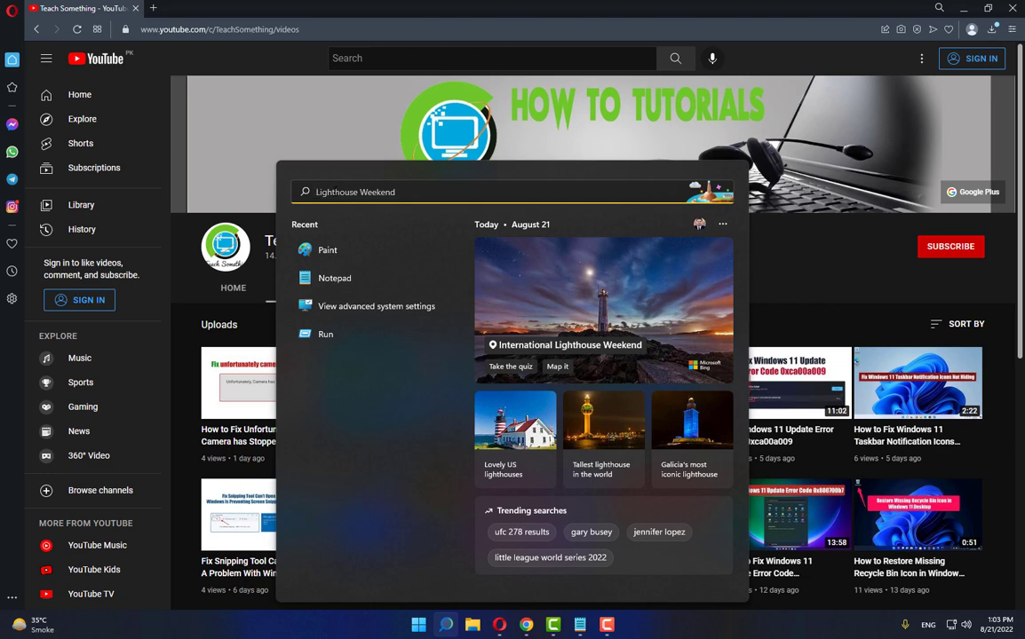
type("power")
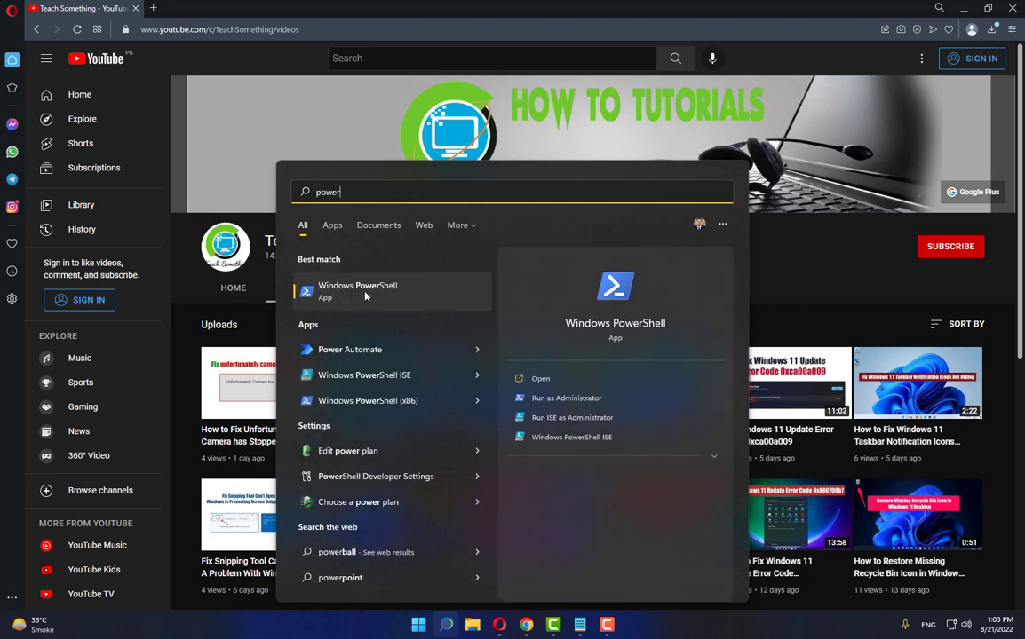
right_click(380, 298)
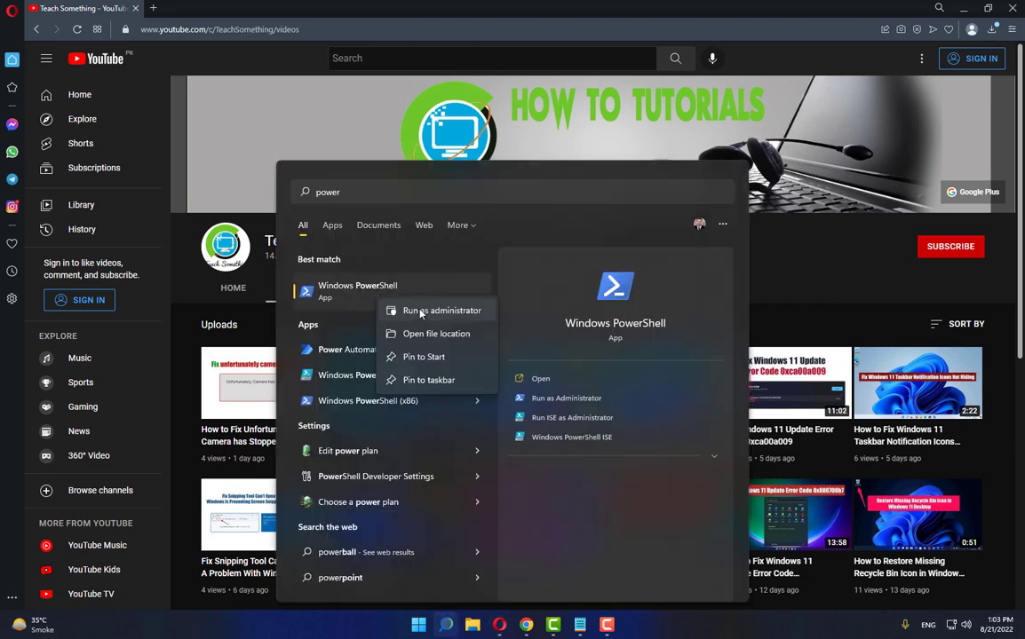
left_click(419, 310)
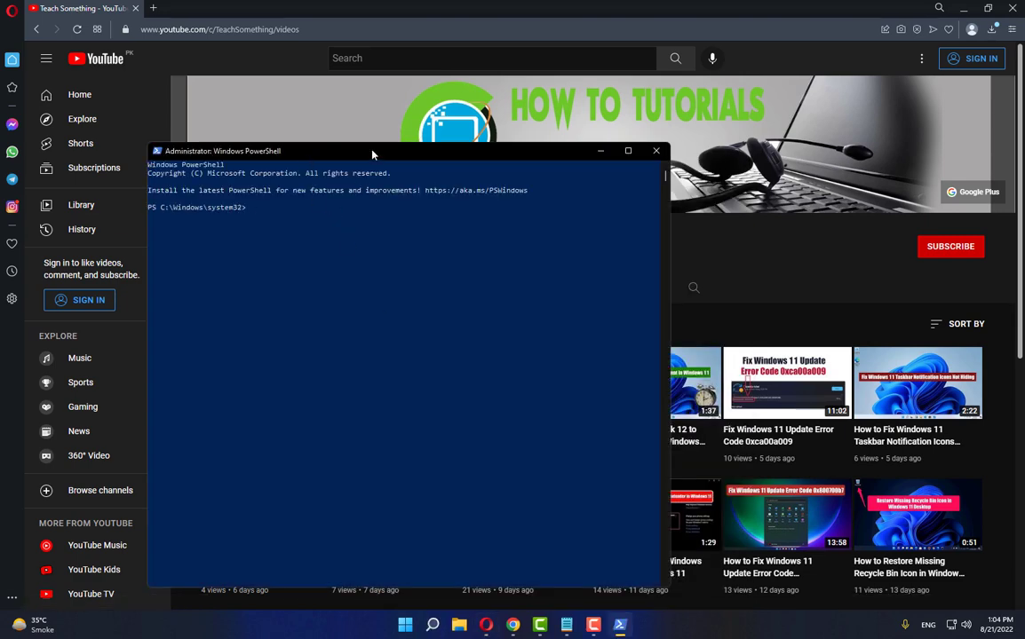
- Copy the command "start ms-windows-store://pdp/?productid=9MWPM2CQNLHN" from the Notepad notes and minimize them
mouse_move(559, 612)
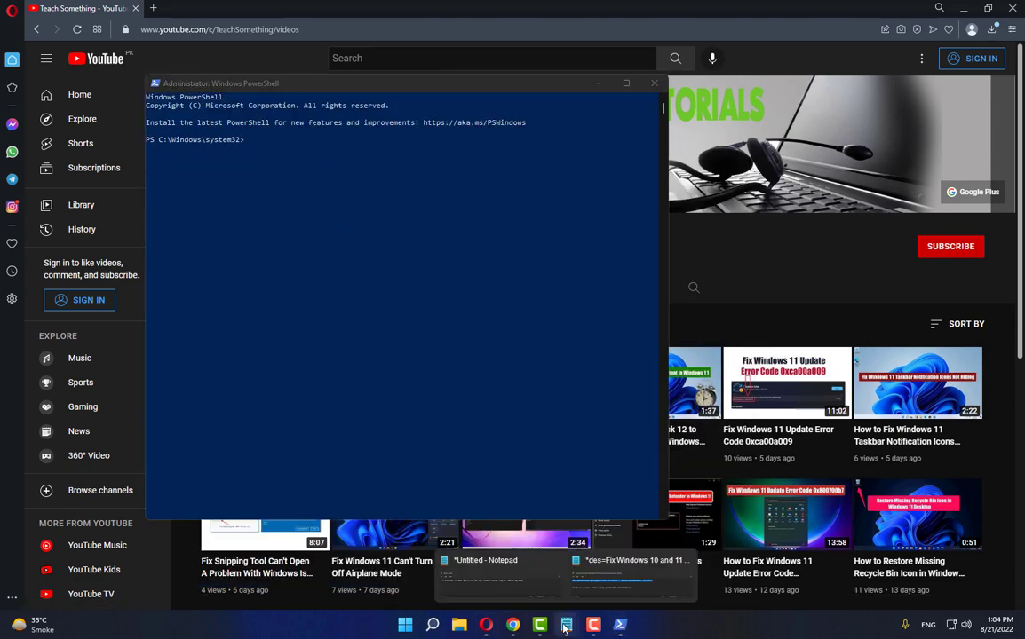
left_click(633, 579)
left_click_drag(490, 211, 78, 211)
right_click(129, 211)
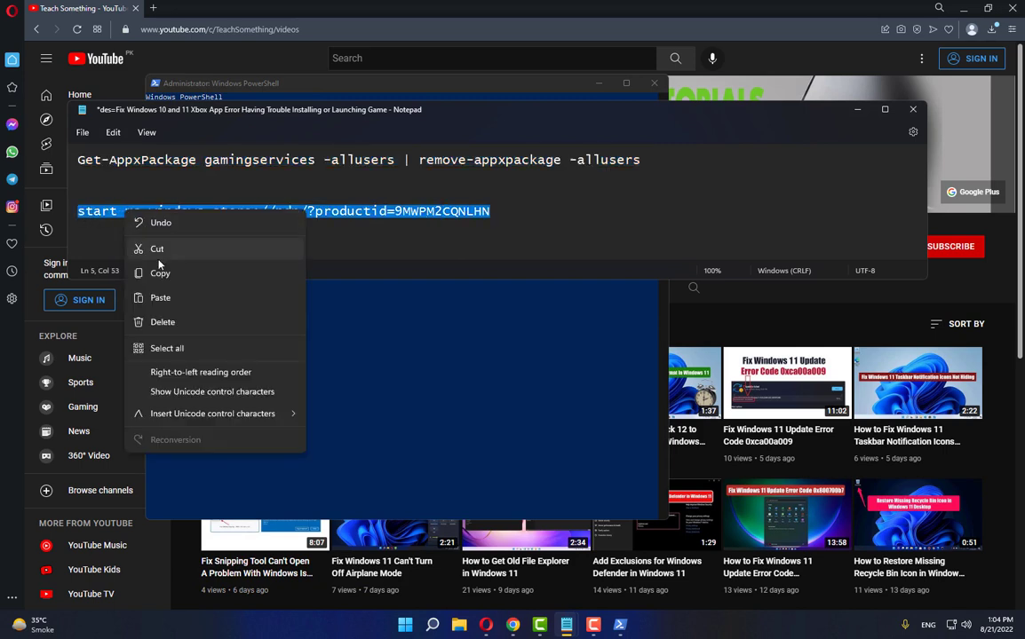
left_click(169, 278)
left_click(857, 109)
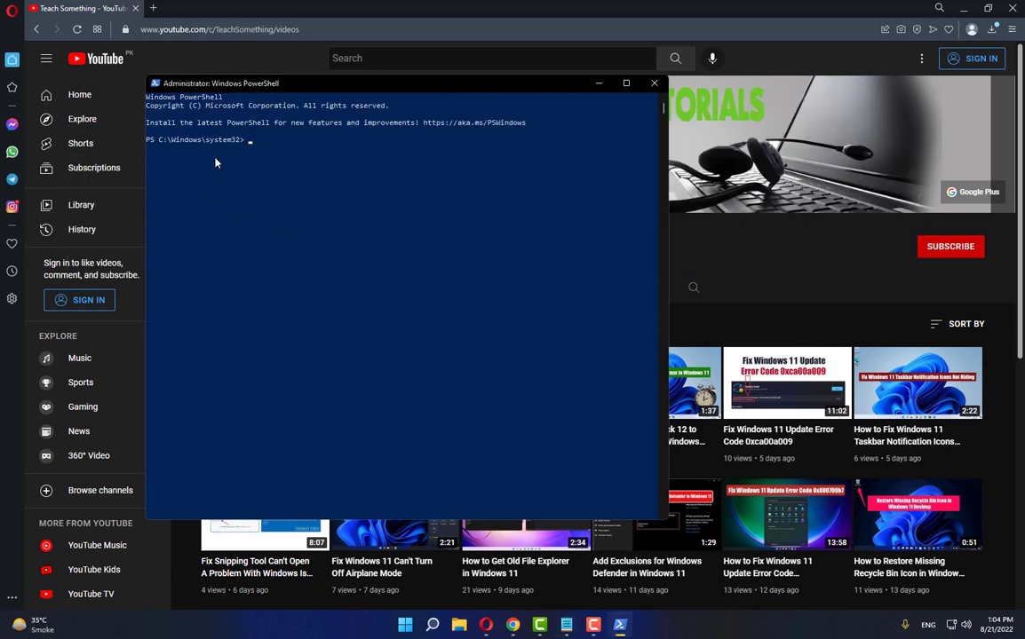
- Paste and run the copied store command in PowerShell, and look through the Gaming Services page in Microsoft Store
left_click(154, 83)
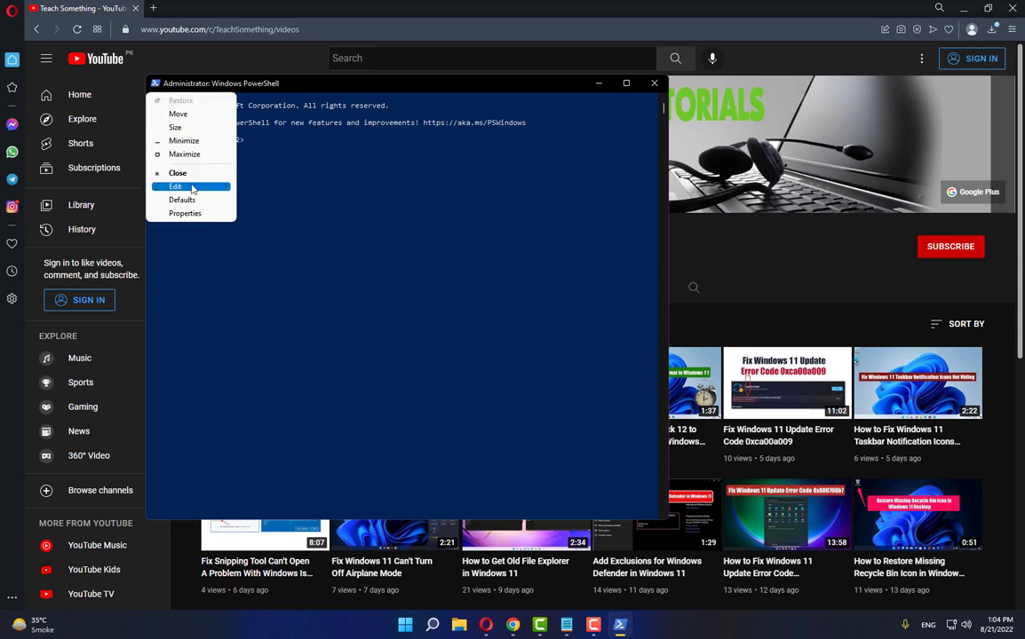
mouse_move(182, 186)
left_click(266, 213)
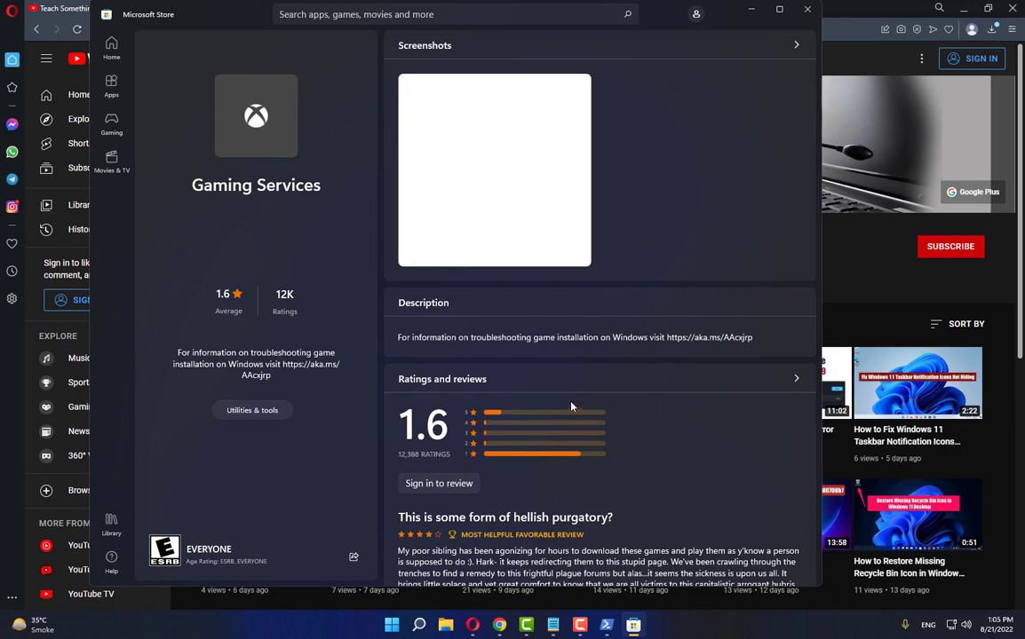
scroll(526, 380, "down", 5)
scroll(526, 381, "up", 3)
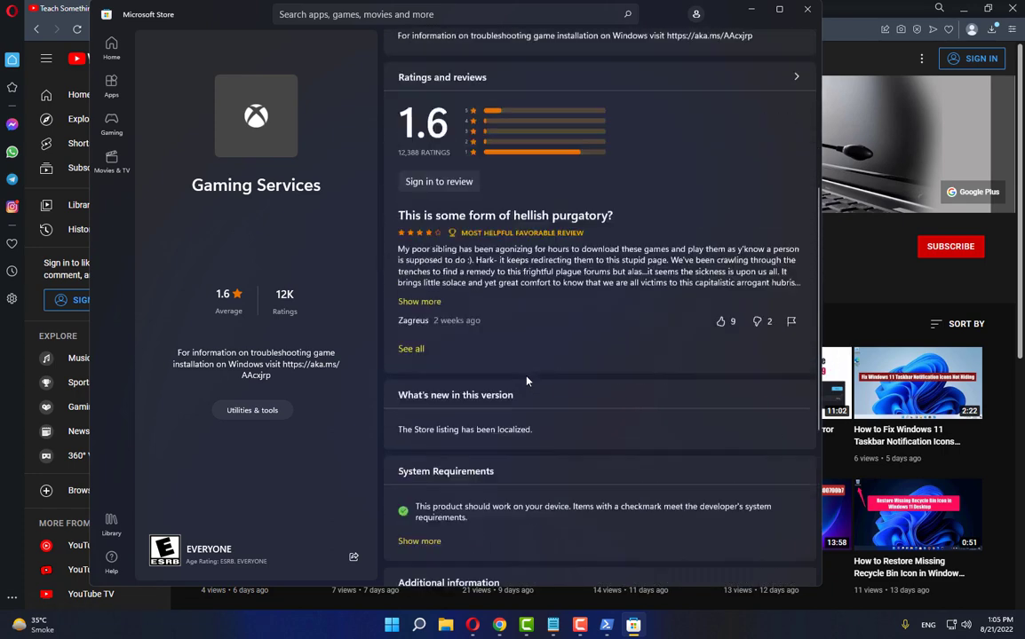
- Close Microsoft Store and end the PowerShell session with "exit"
left_click(809, 7)
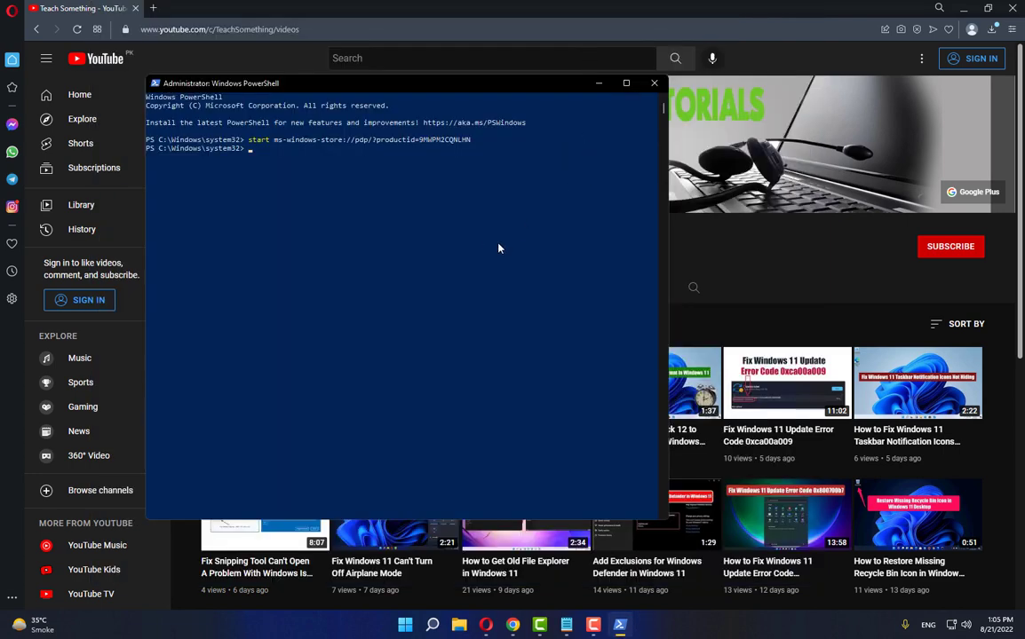
type("exit")
key("Return")
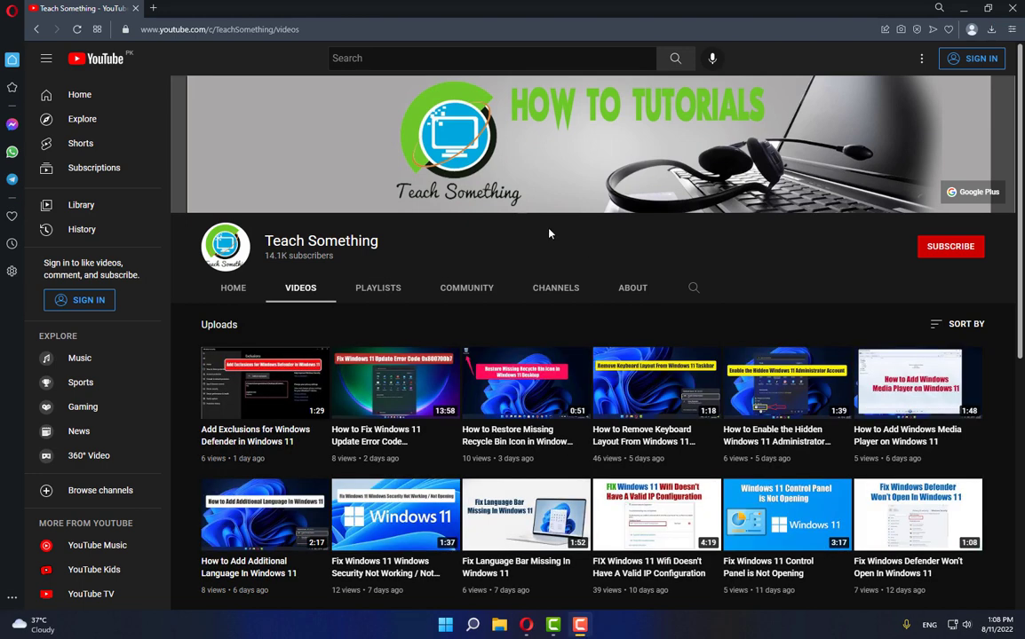
- Search Google for "windows 11 download" in a new browser tab and open Microsoft's Download Windows 11 page
left_click(153, 8)
left_click(291, 198)
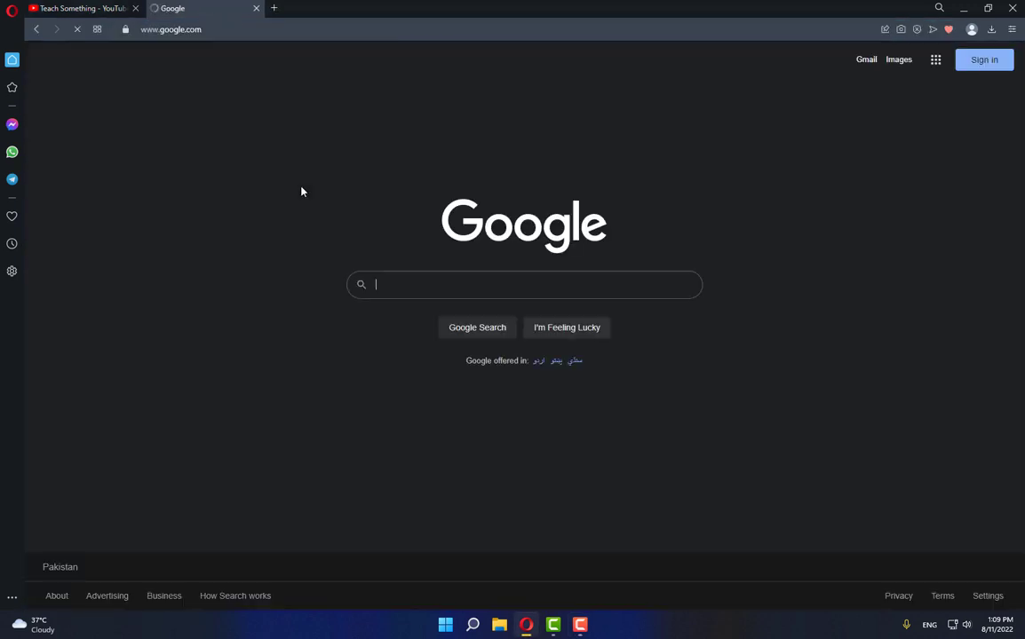
type("windows 11 download")
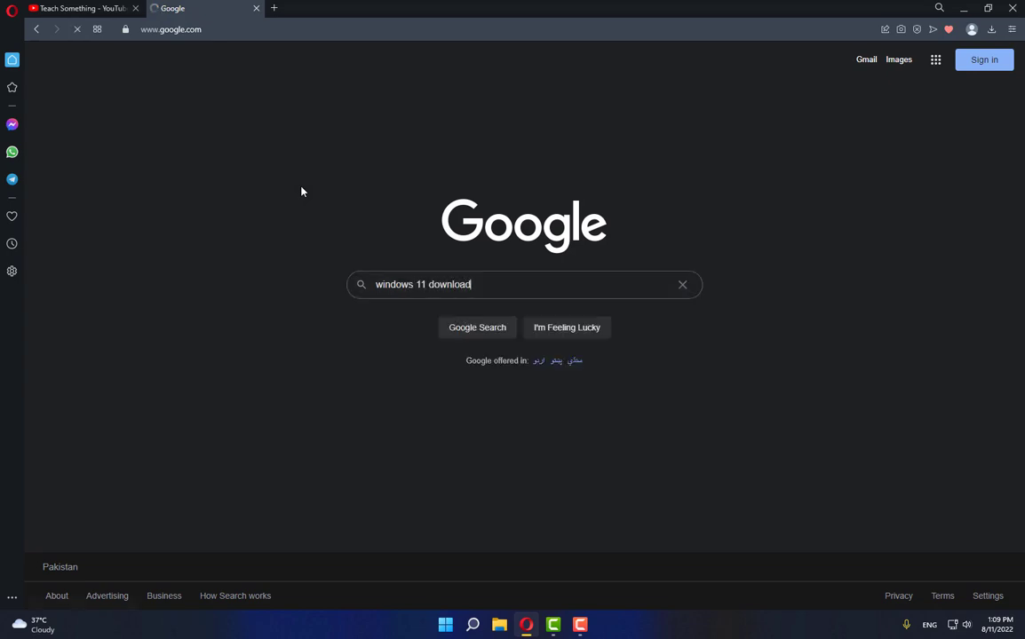
key("Return")
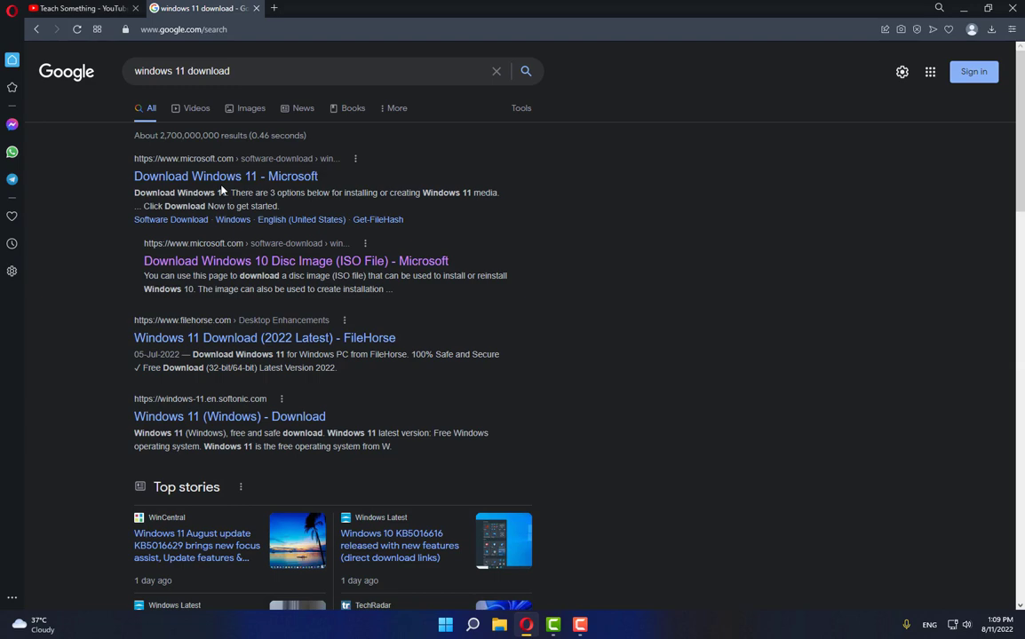
left_click(222, 177)
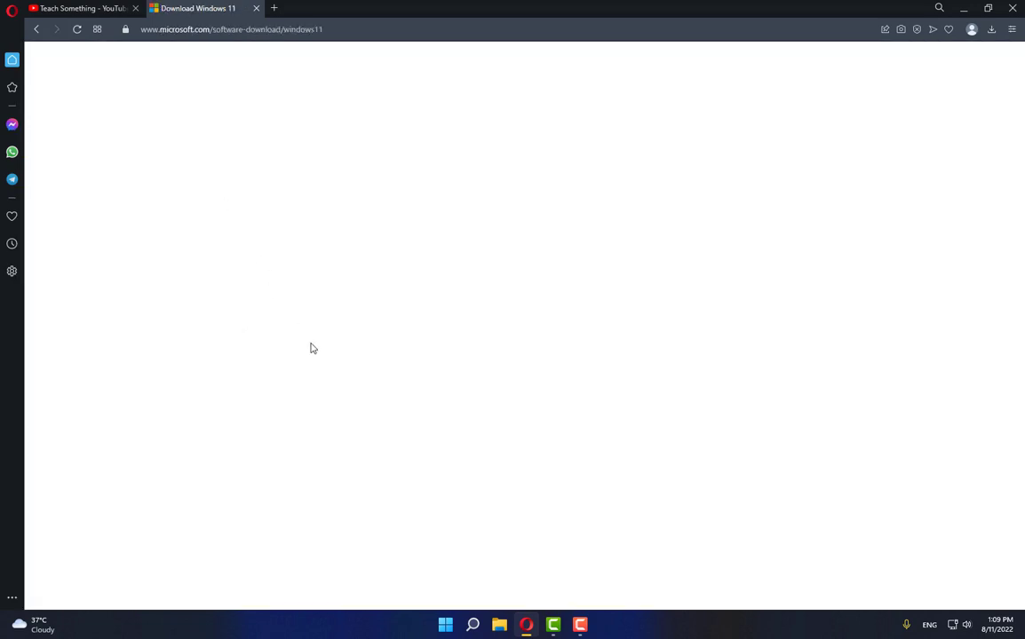
- Download the tool under Create Windows 11 Installation Media, saving it as MediaCreationToolW11 in the Downloads folder
scroll(359, 337, "down", 3)
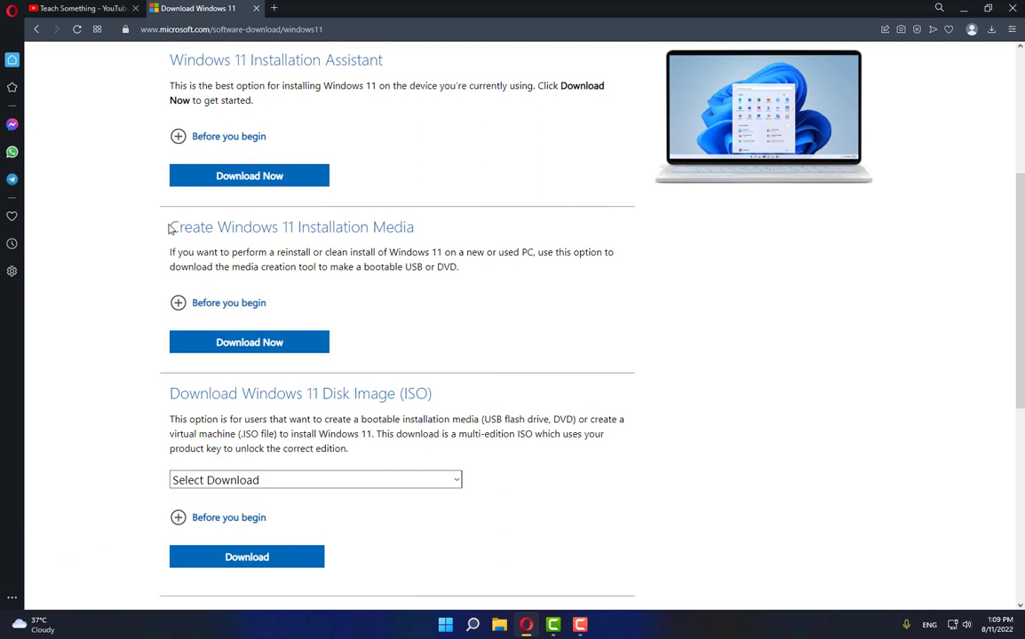
left_click_drag(169, 227, 434, 226)
left_click(403, 229)
left_click(311, 346)
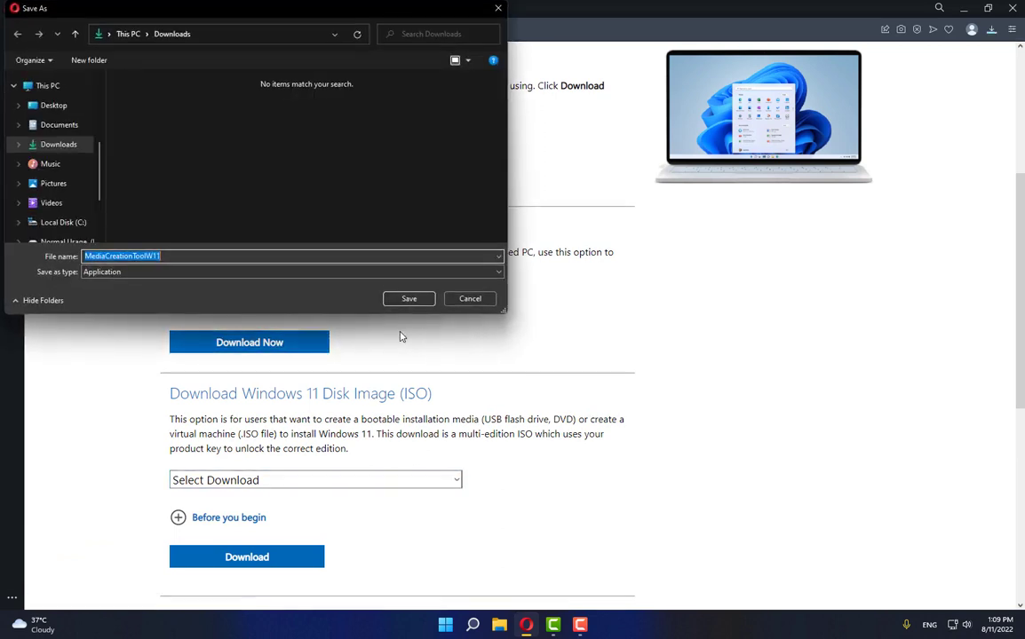
left_click(409, 299)
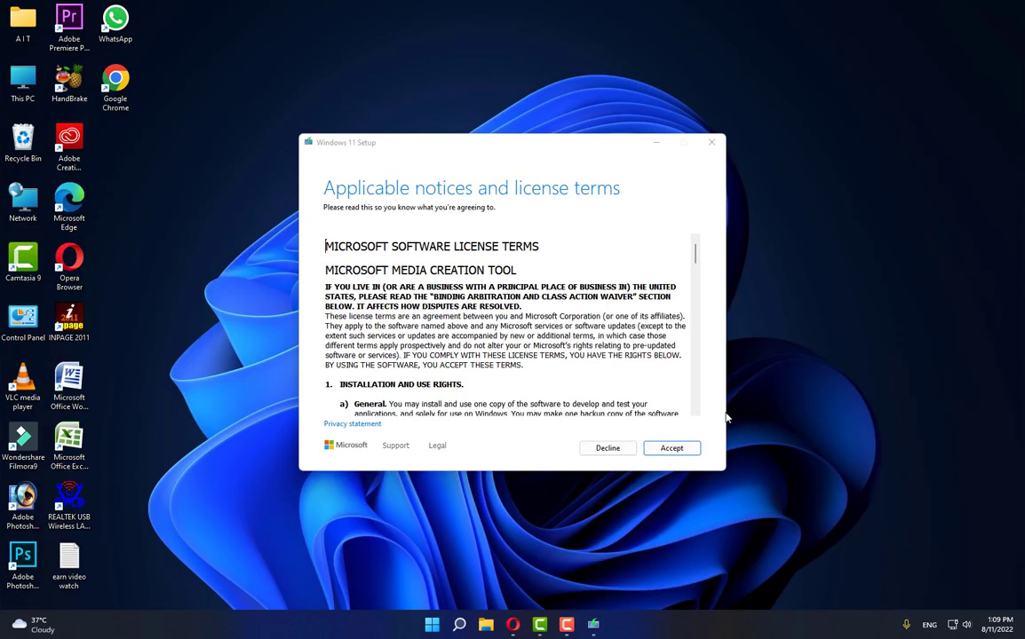
- Accept the license terms, keep the recommended language and edition, and choose ISO file as the installation media
left_click(671, 448)
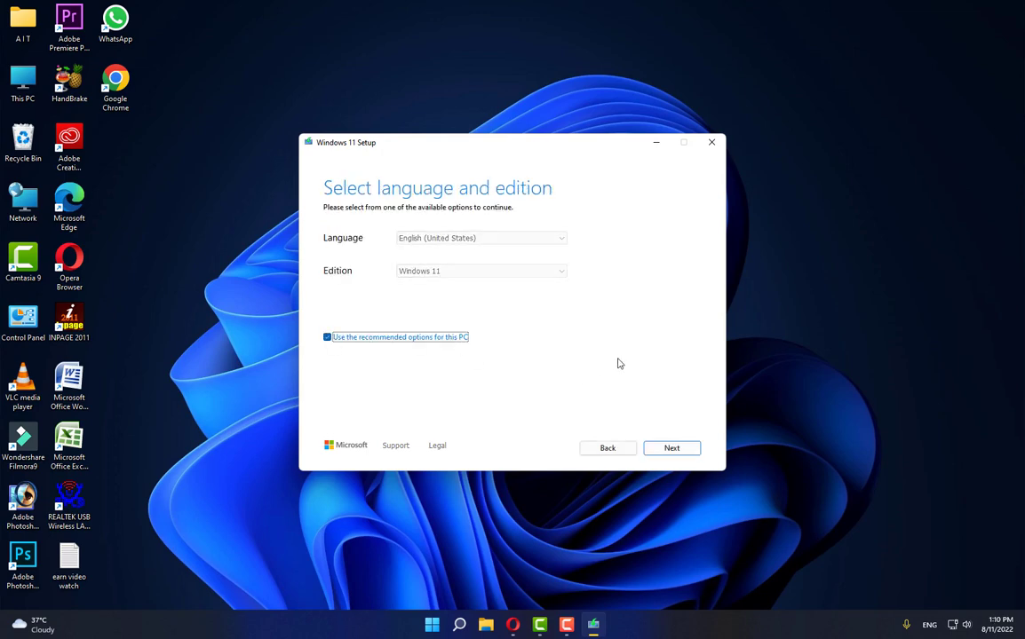
left_click(671, 449)
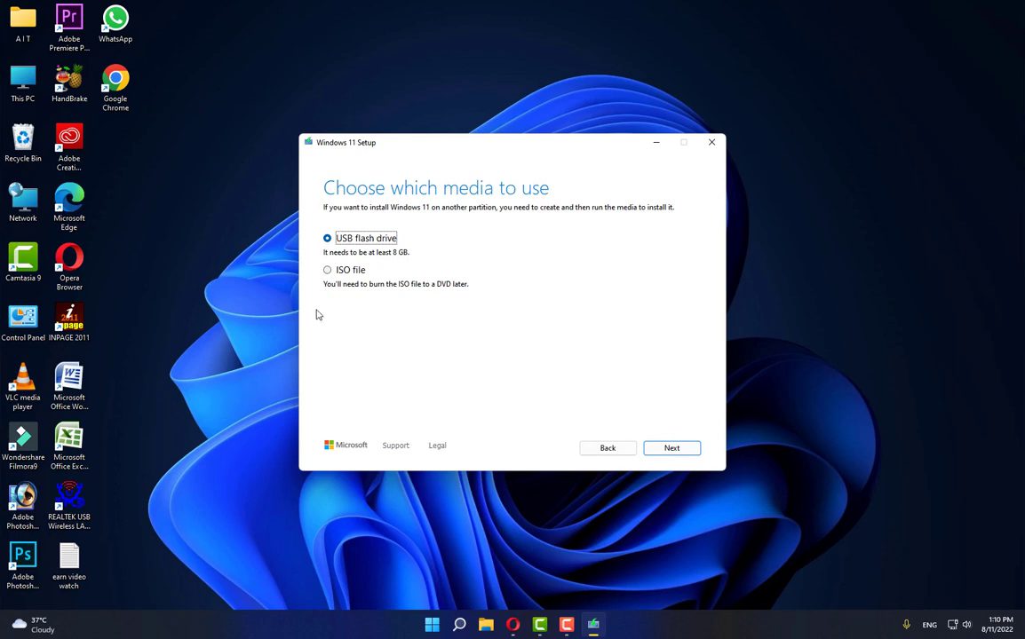
left_click(328, 272)
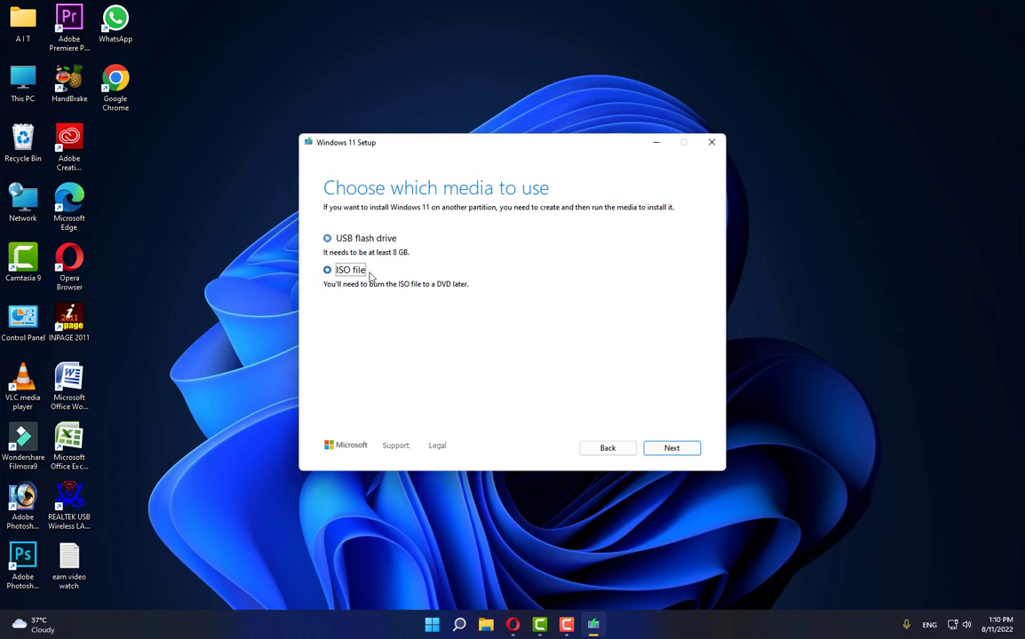
left_click(672, 448)
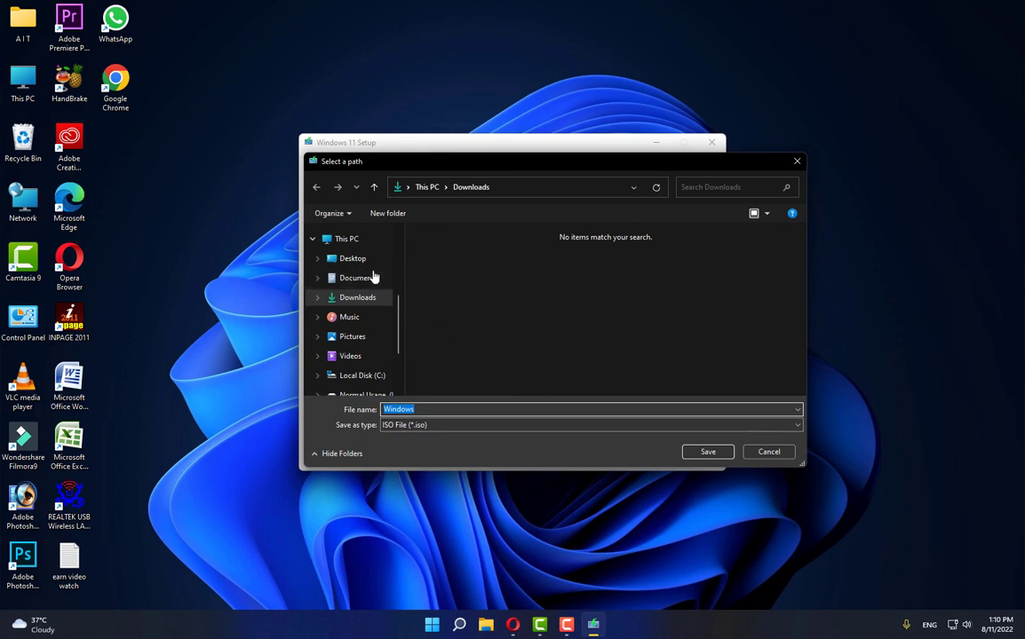
- Save the ISO file as "Windows 11 new" in the Downloads folder and finish the media creation setup
left_click(435, 408)
type("11 version")
left_click(703, 452)
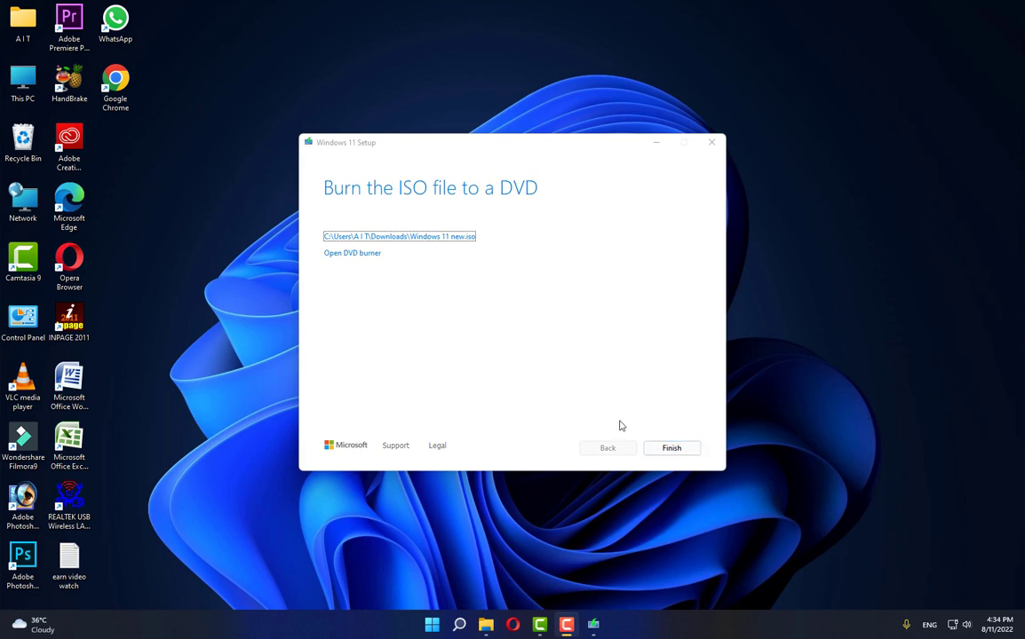
left_click(672, 448)
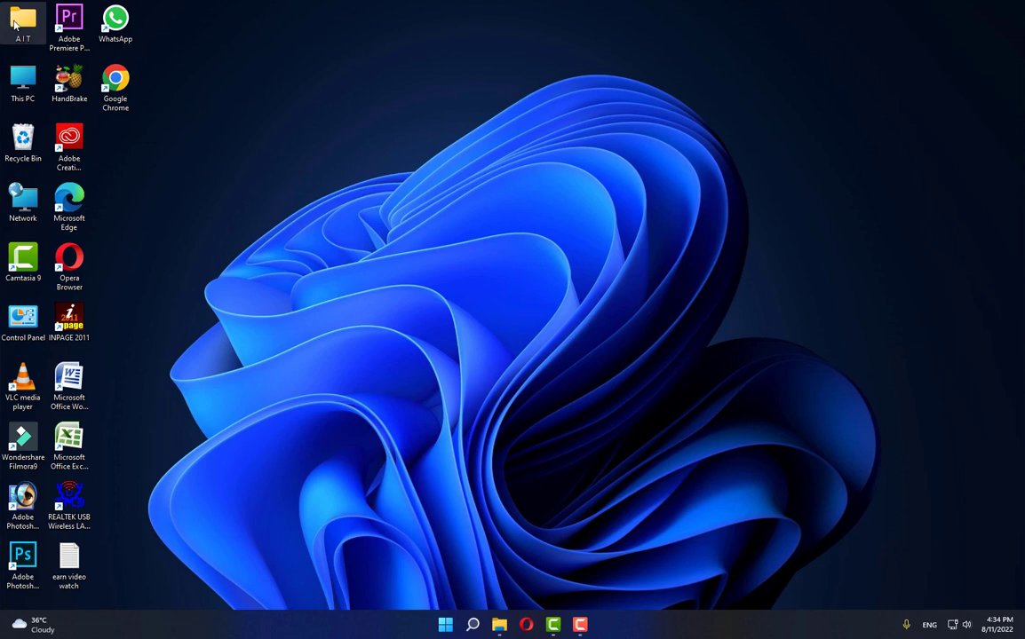
- Open the Downloads folder from the user folder on the desktop and mount the "Windows 11 new" ISO file
double_click(20, 25)
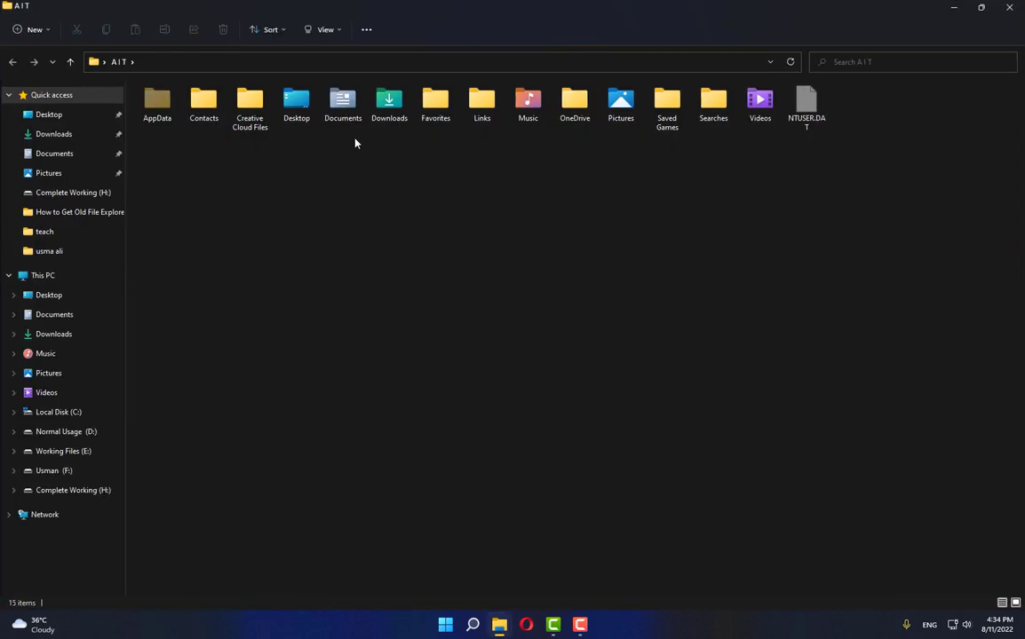
double_click(387, 109)
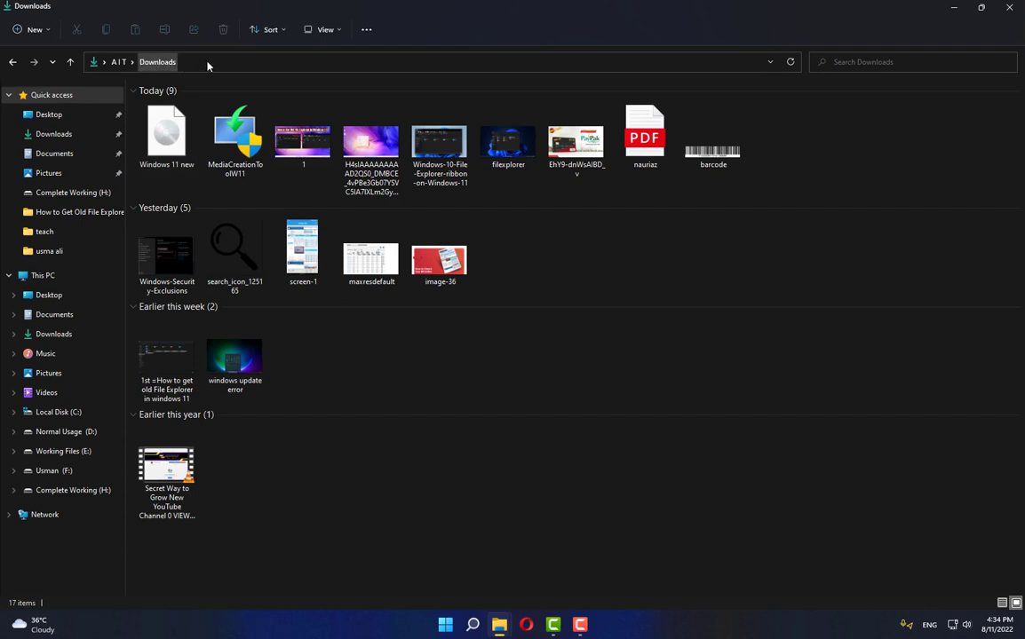
double_click(168, 137)
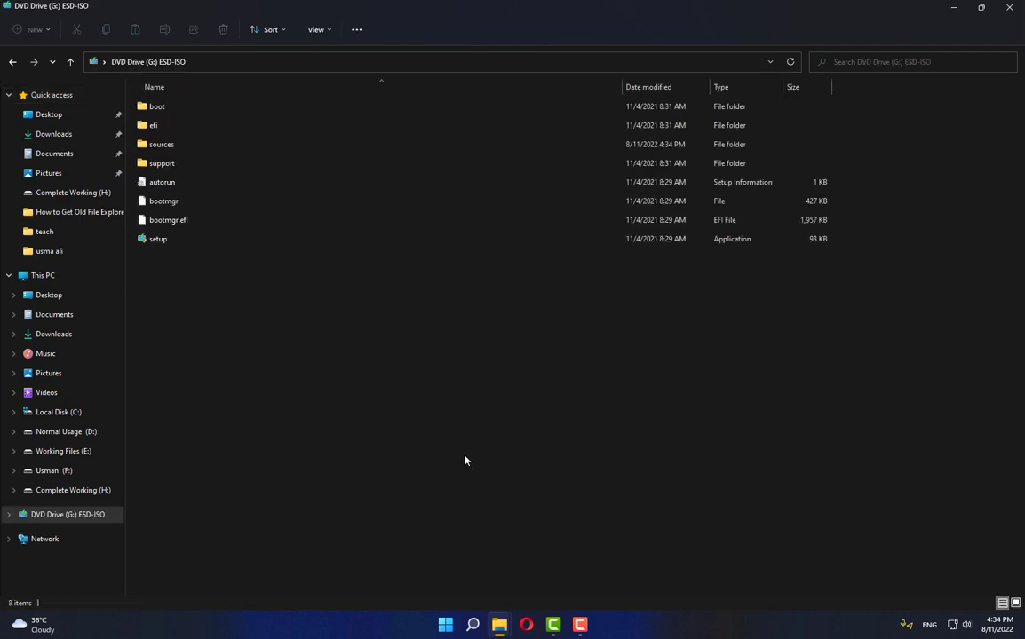
- Run setup from the mounted ESD-ISO drive to try installing Windows 11, and close the installer
left_click(151, 242)
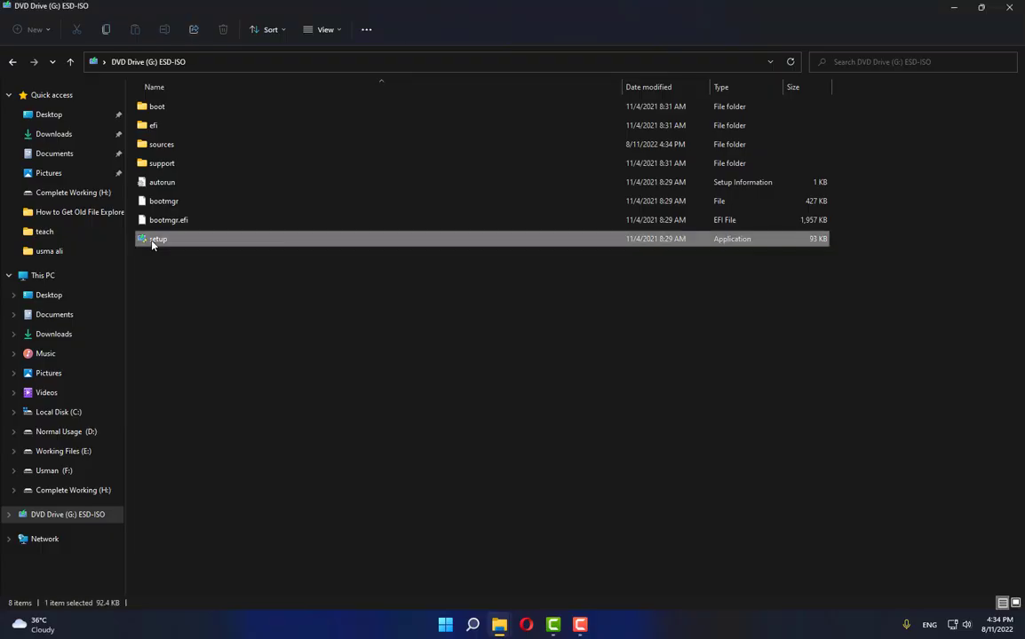
double_click(152, 242)
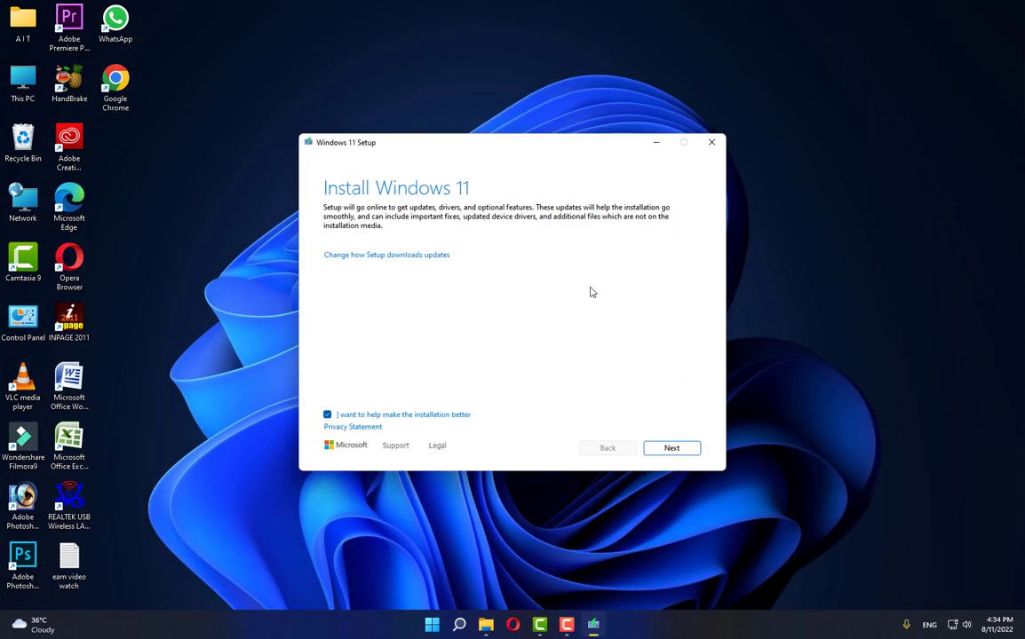
left_click(673, 449)
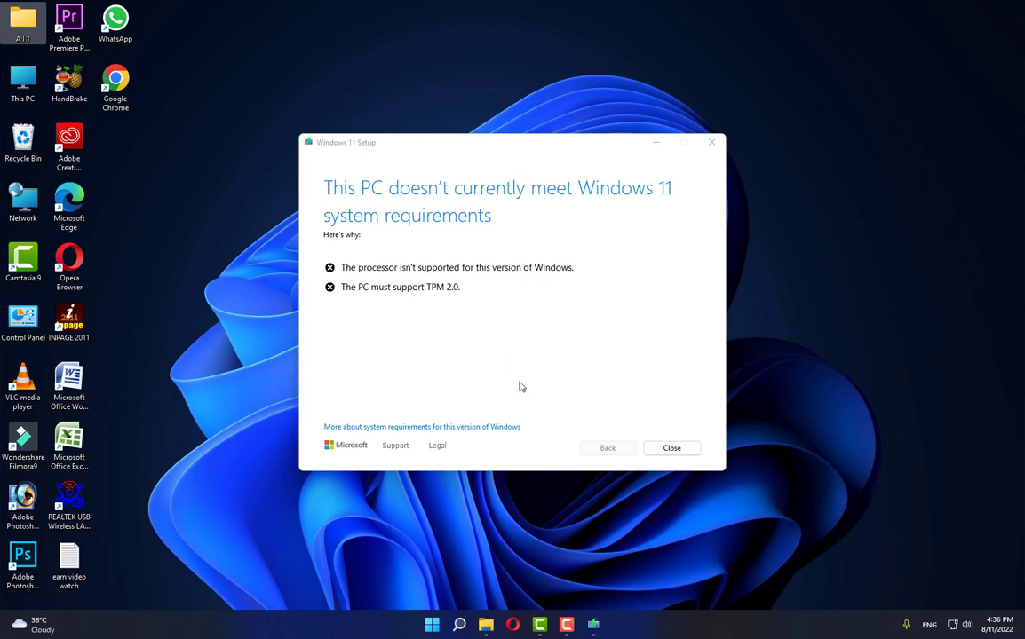
left_click(661, 453)
left_click(660, 451)
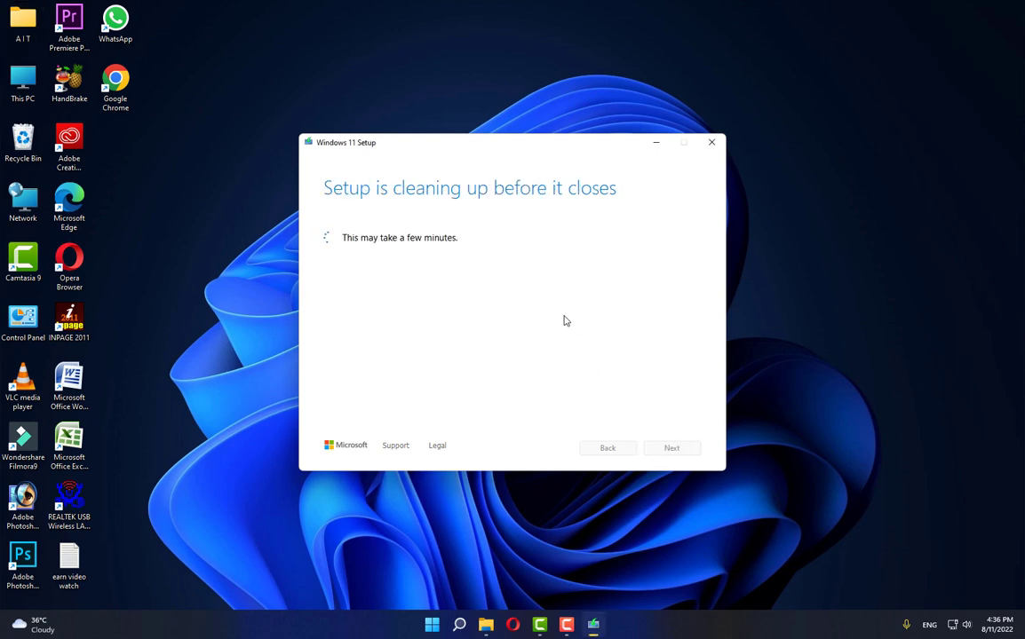